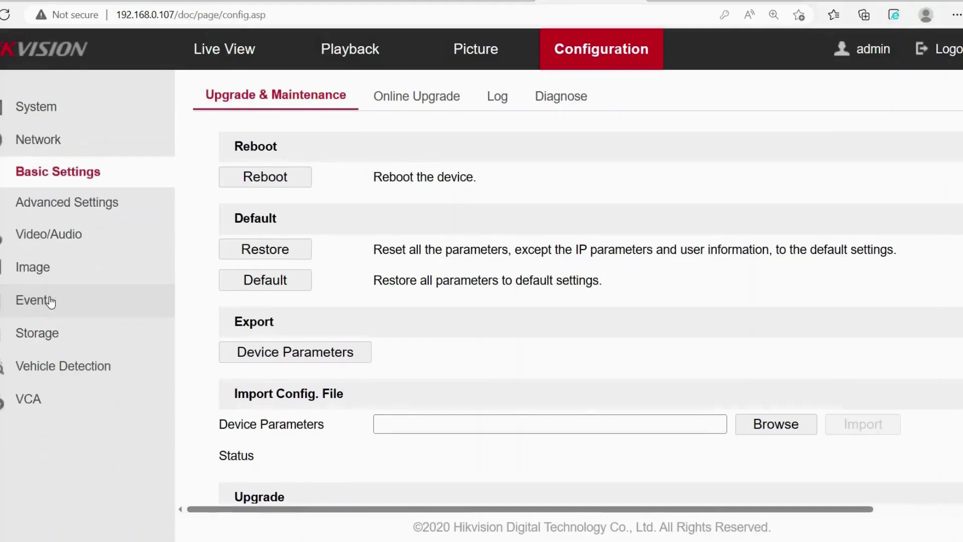
Turn off DHCP and save 8.8.8.8 as the preferred DNS server
left_click(380, 209)
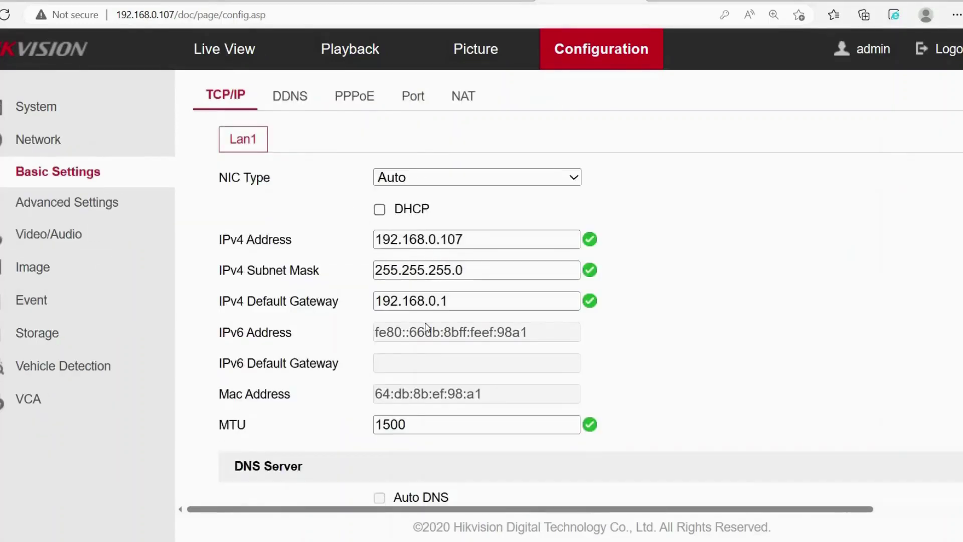
scroll(426, 328, "down", 2)
left_click_drag(443, 376, 354, 379)
type("8.8")
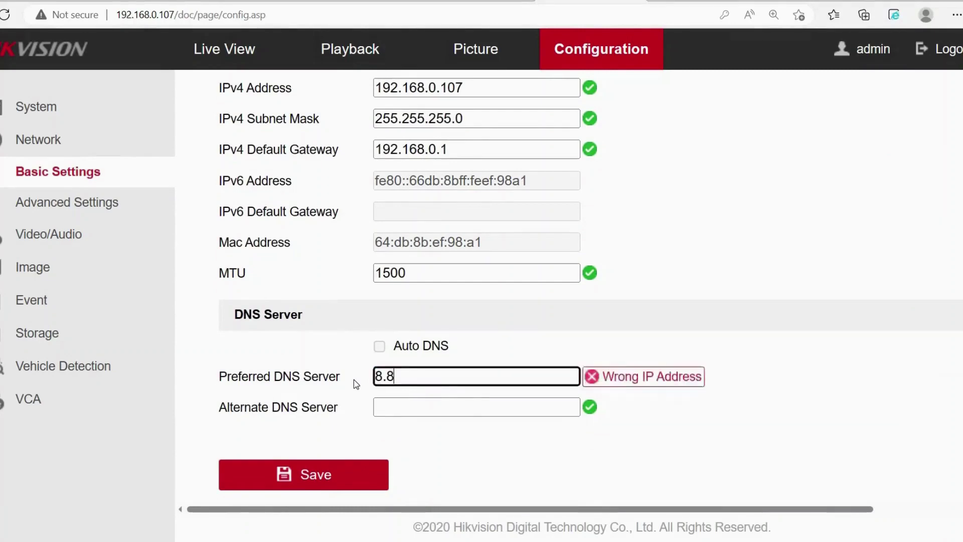
type(".8.8")
left_click(317, 474)
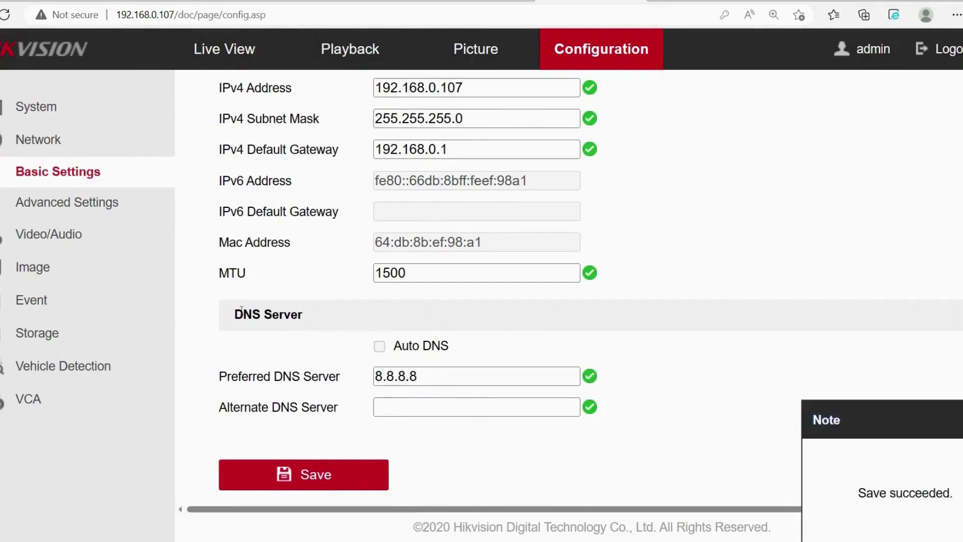
left_click(100, 210)
Set the custom platform server to litedev.ind.hik-connect.com and enable Hik-Connect
left_click(593, 197)
left_click(419, 198)
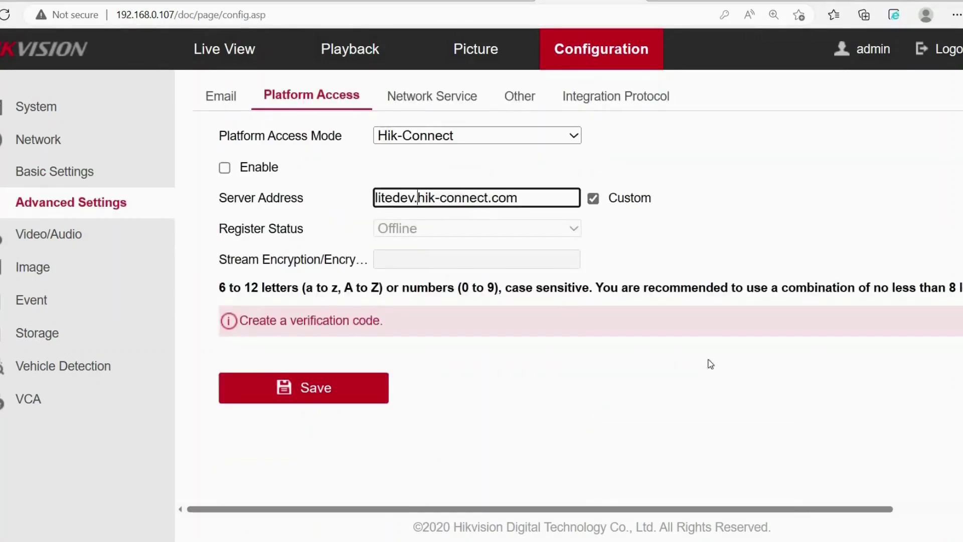
type("ind.")
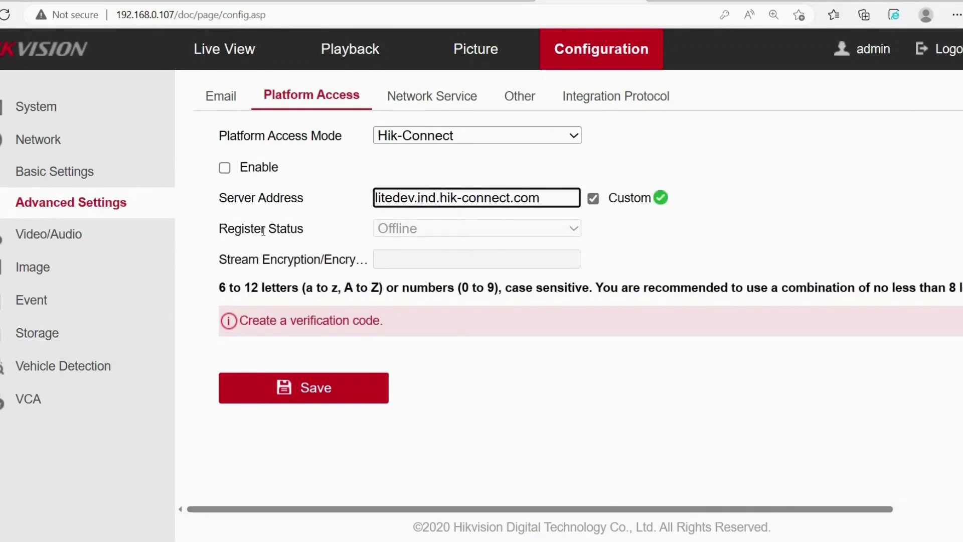
left_click(295, 206)
left_click(225, 167)
Enter and confirm a verification code, save, and reload to check registration status
left_click(464, 307)
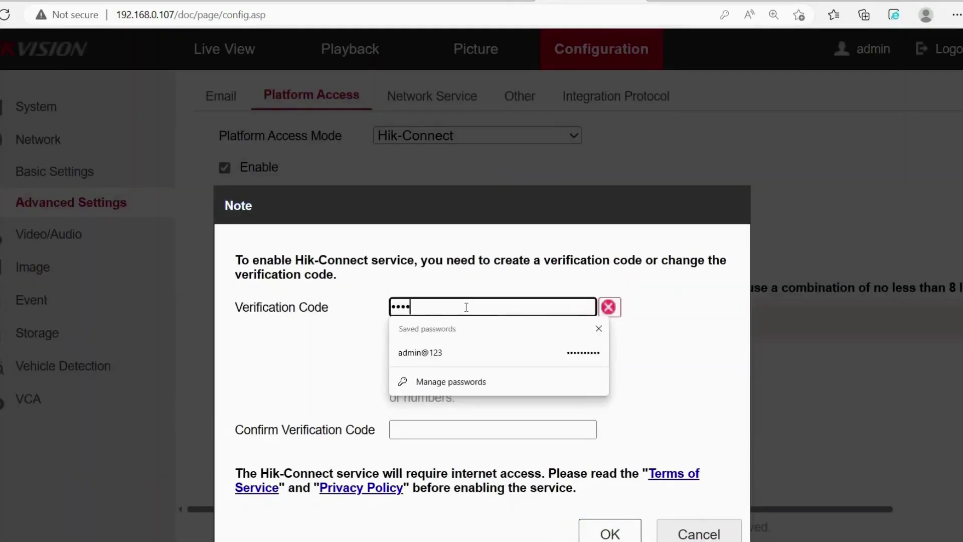
key("Tab")
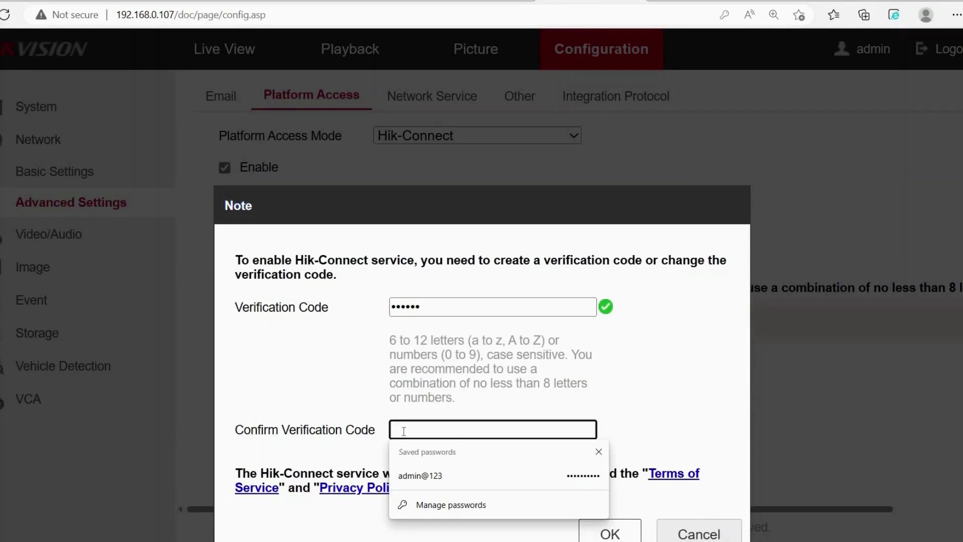
left_click(610, 533)
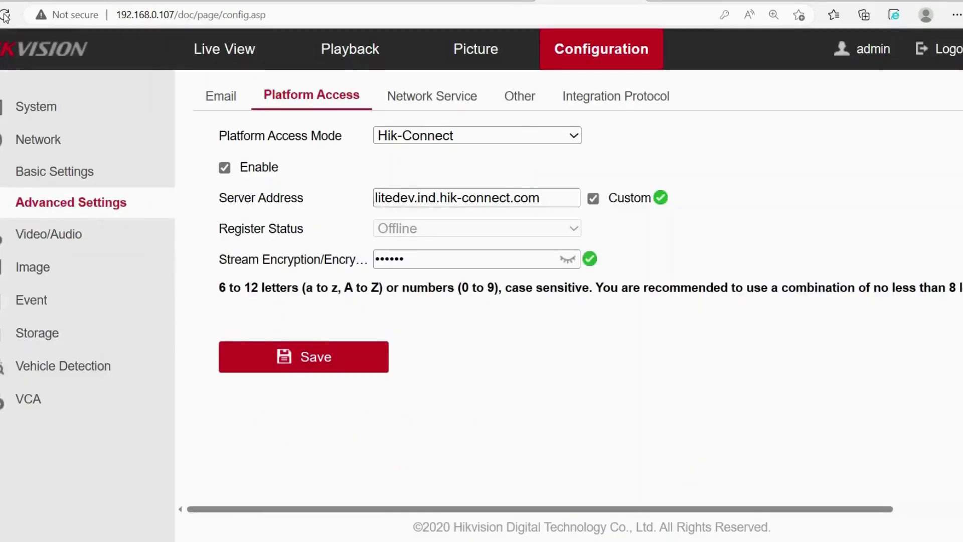
left_click(304, 366)
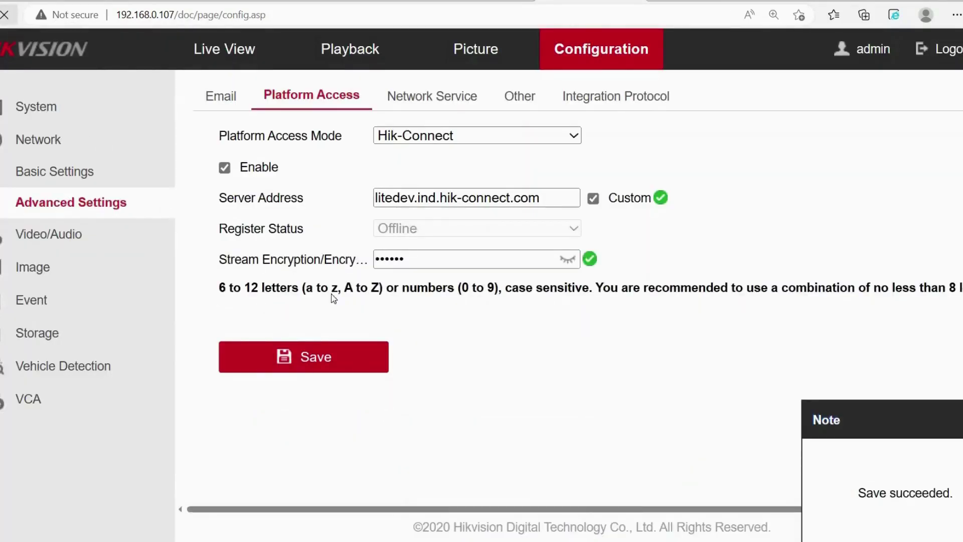
left_click(5, 14)
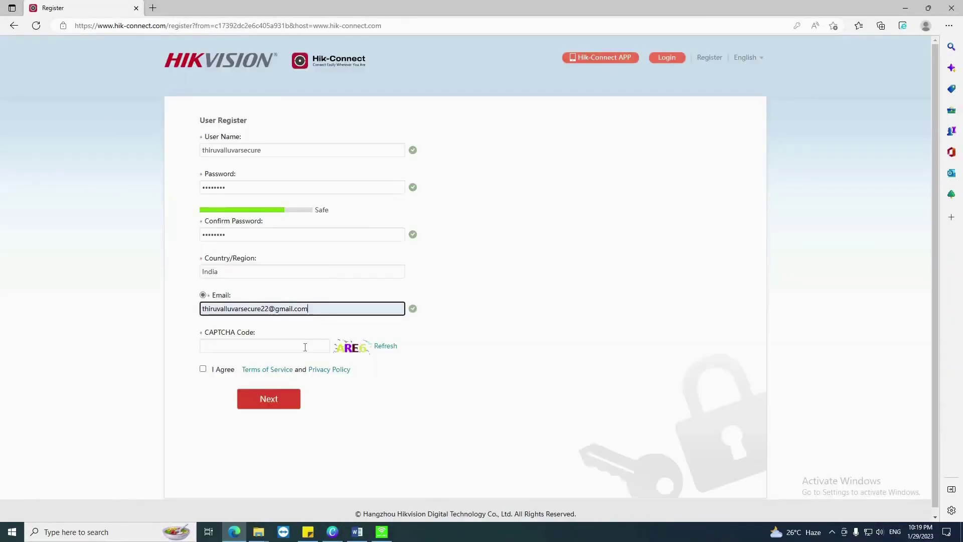
Submit the account registration with CAPTCHA and agreed terms, then check the mailbox
left_click(305, 347)
type("ARE6")
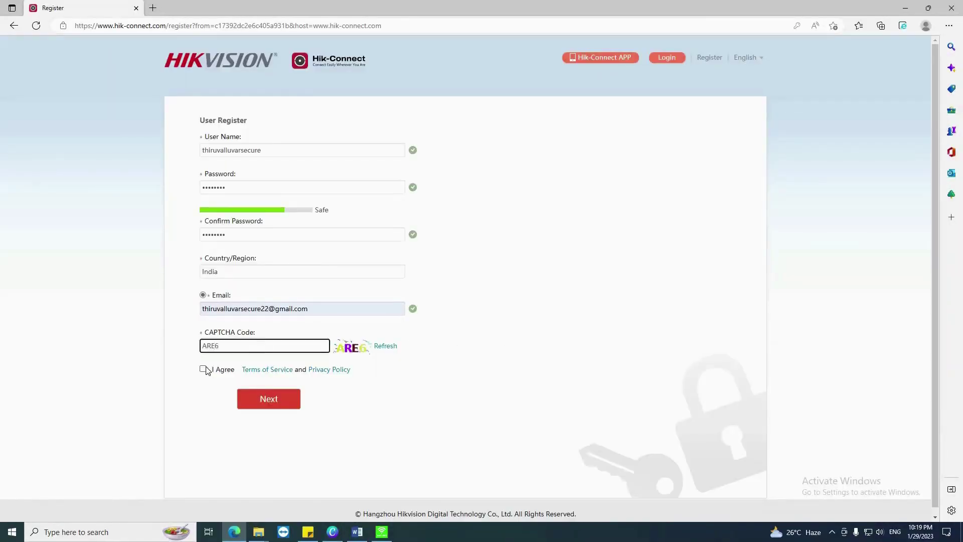
left_click(202, 370)
left_click(270, 400)
key("ctrl+t")
left_click(280, 130)
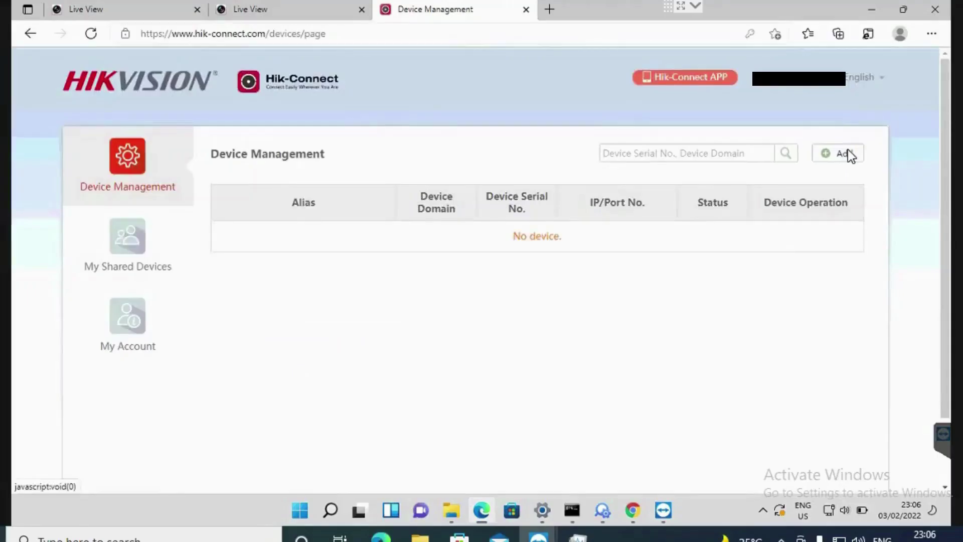
Start adding a device and paste the NVR's copied serial number into it
left_click(843, 154)
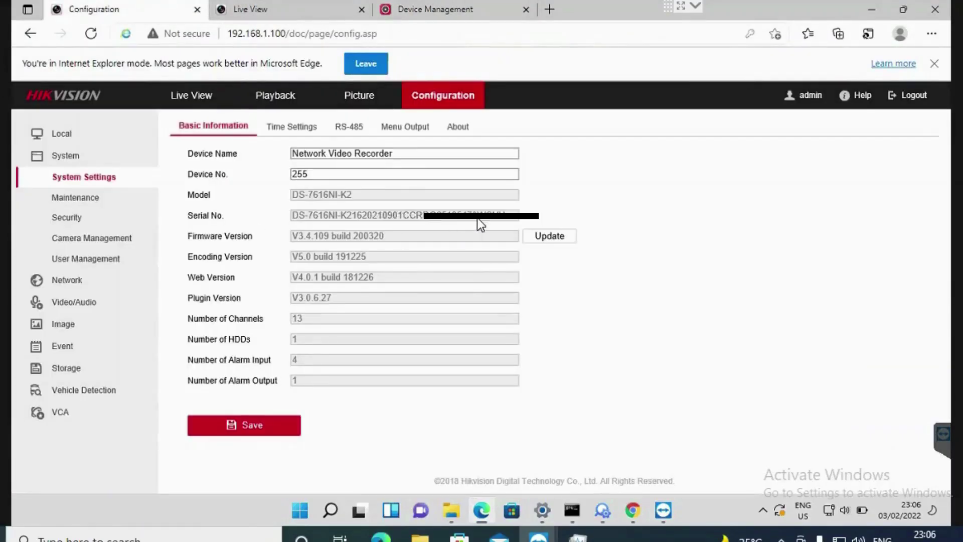
left_click_drag(477, 218, 432, 220)
right_click(447, 219)
left_click(493, 258)
left_click(435, 9)
right_click(436, 223)
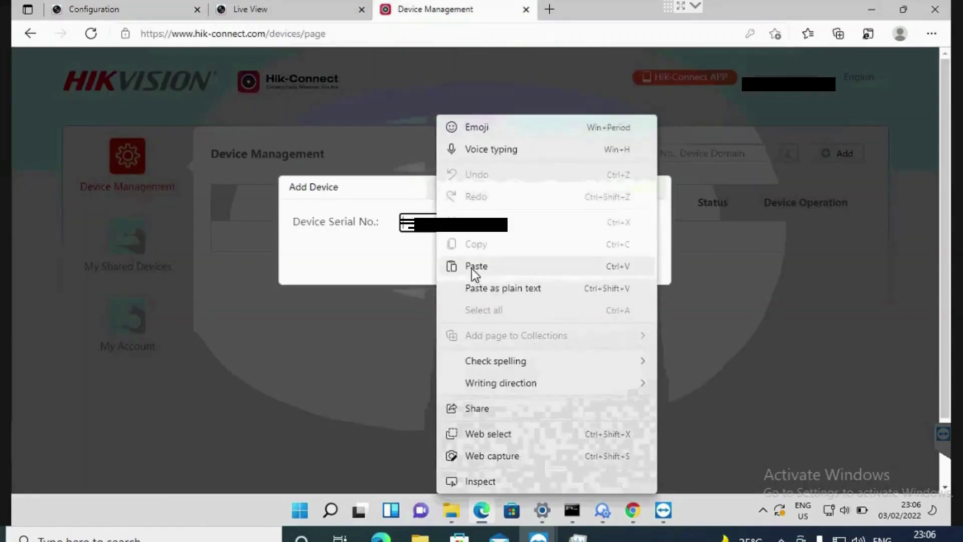
left_click(472, 268)
Search the serial, enter the device verification code, and add the NVR
left_click(590, 223)
left_click(464, 378)
type("••••")
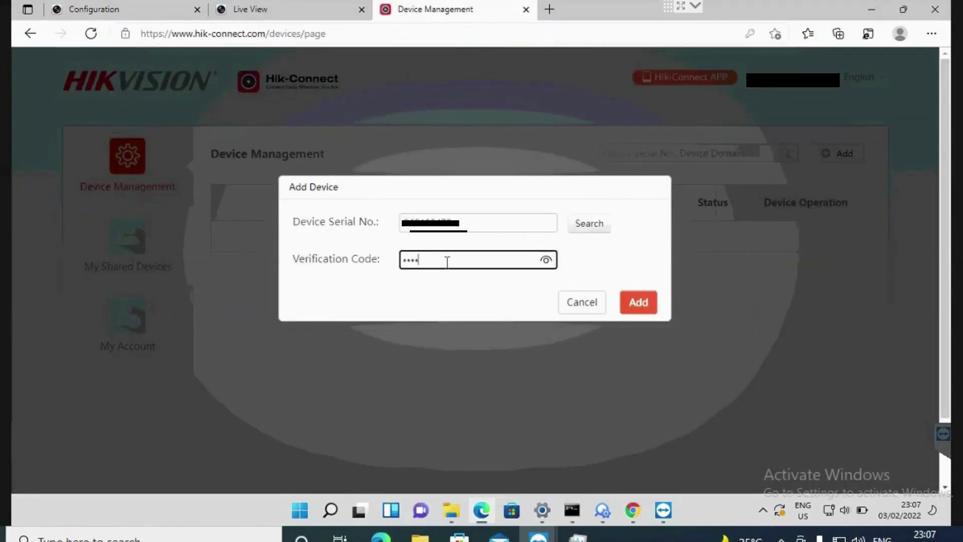
left_click(638, 301)
left_click(647, 444)
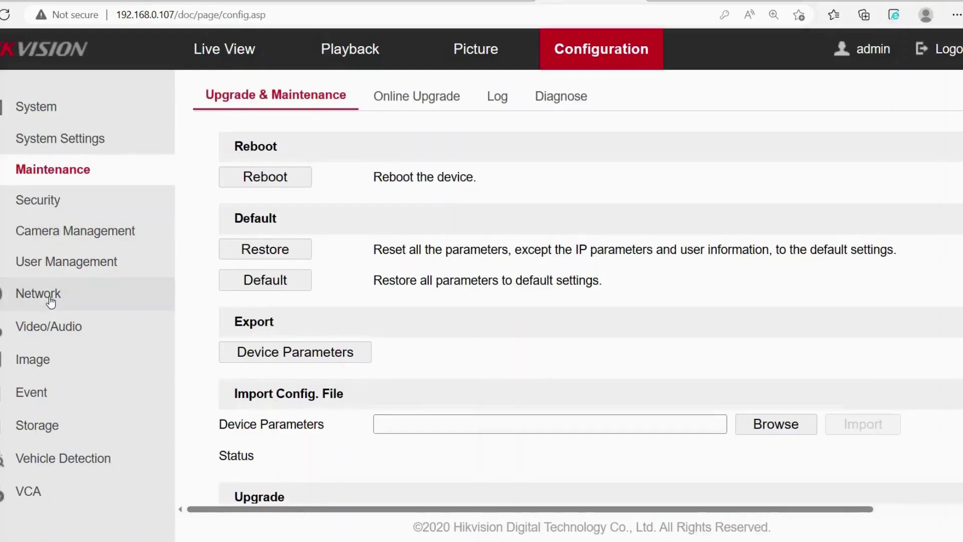
left_click(47, 296)
left_click(379, 209)
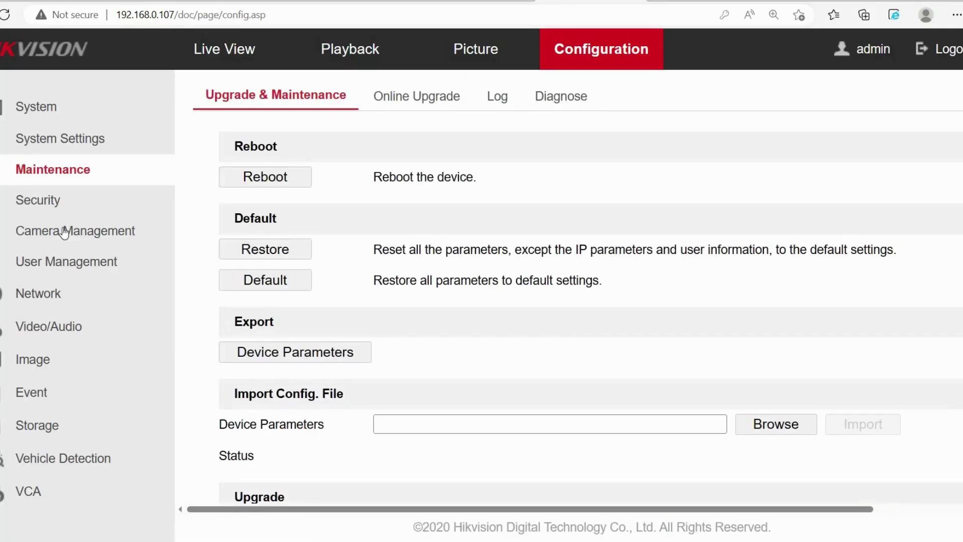
In TCP/IP settings, disable DHCP and save preferred DNS server 8.8.8.8
left_click(49, 301)
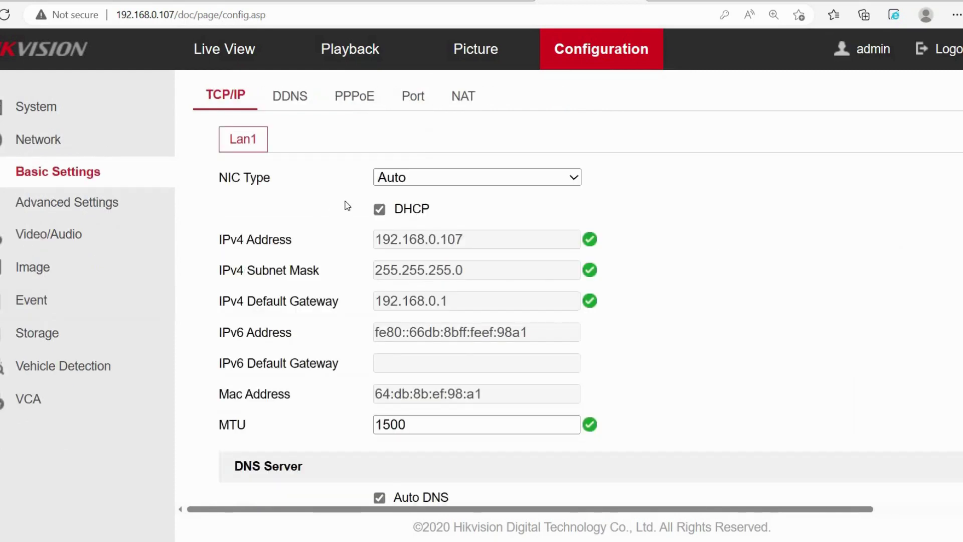
left_click(380, 210)
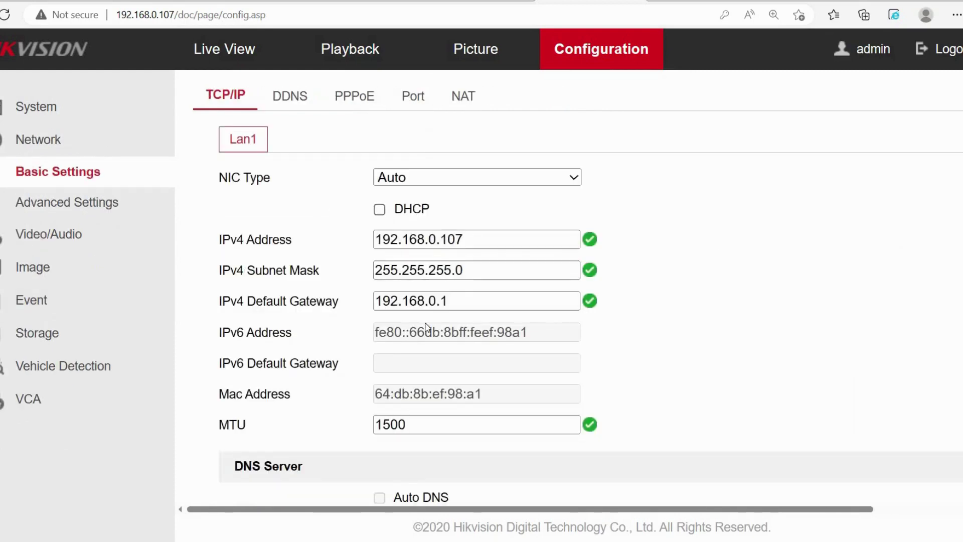
scroll(427, 328, "down", 2)
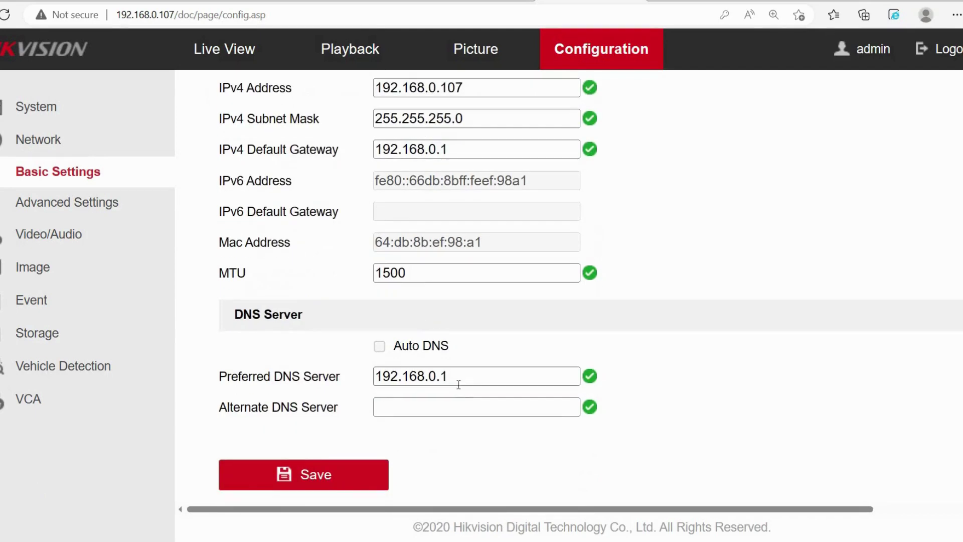
double_click(427, 379)
type("8")
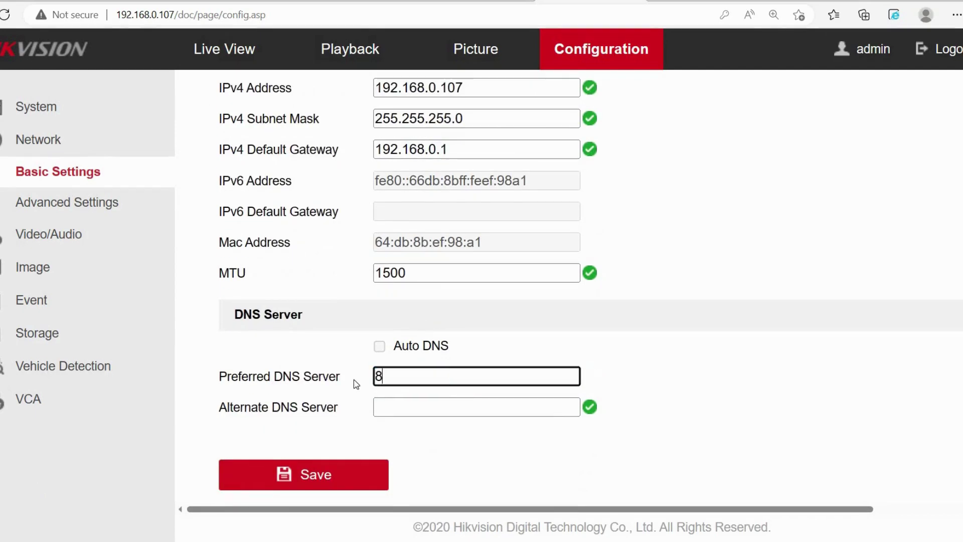
type(".8.8.8")
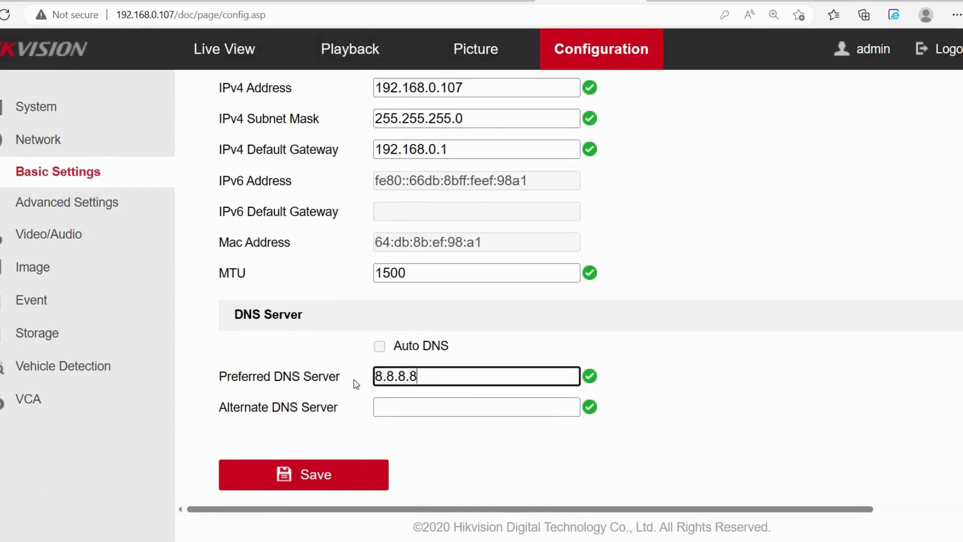
left_click(321, 477)
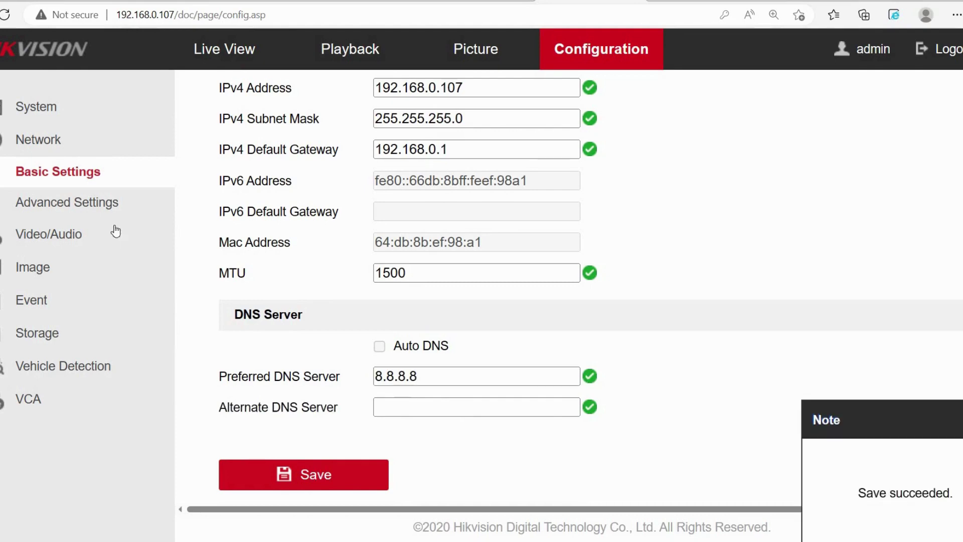
Set the custom server to litedev.ind.hik-connect.com and enable Hik-Connect
left_click(99, 204)
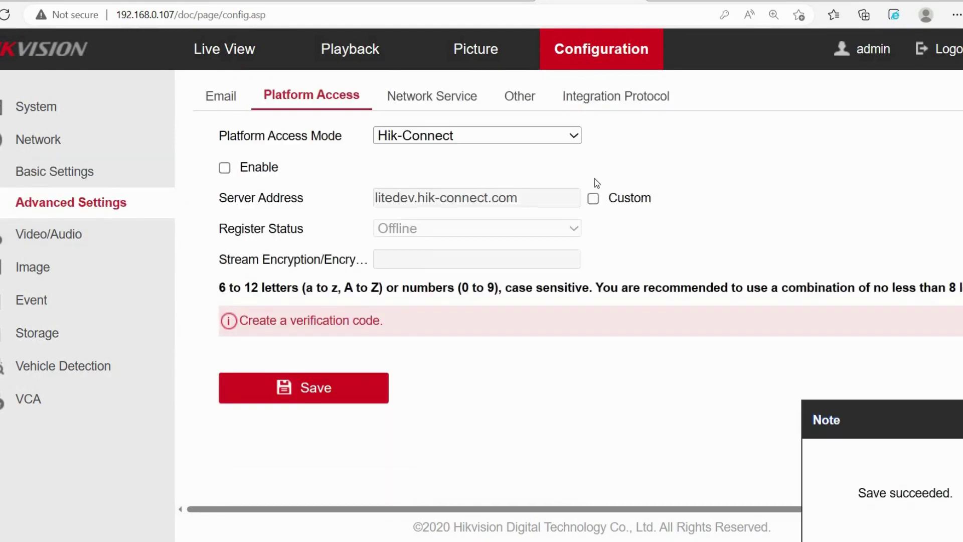
left_click(594, 198)
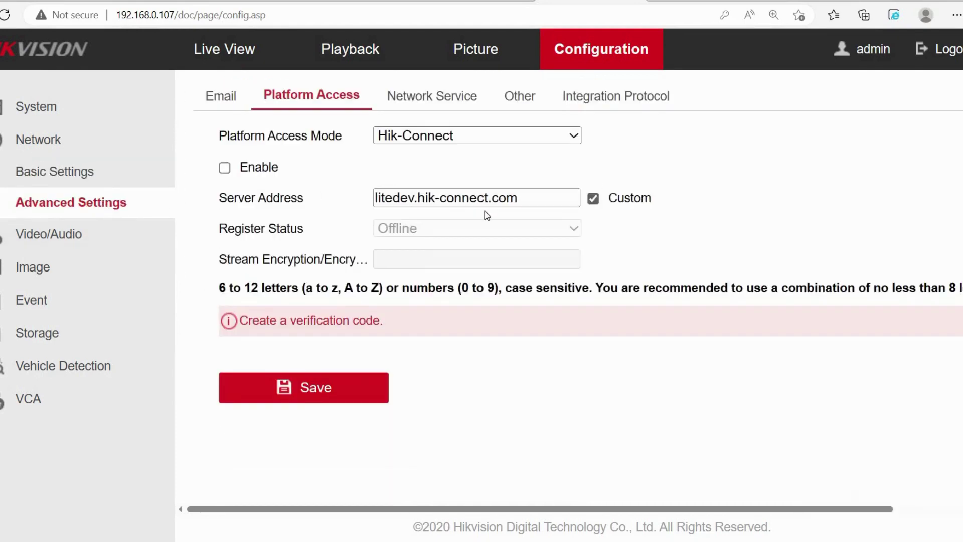
left_click(417, 198)
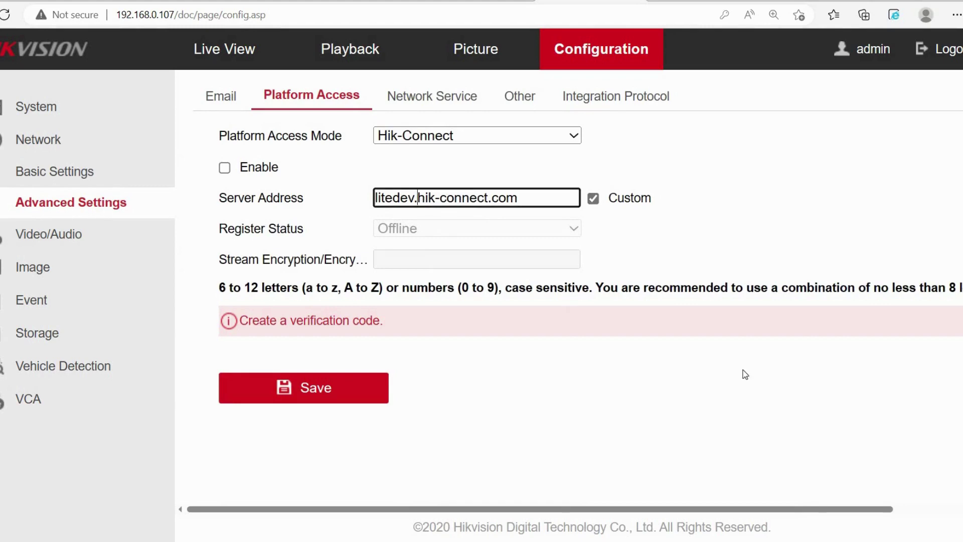
type("ind.")
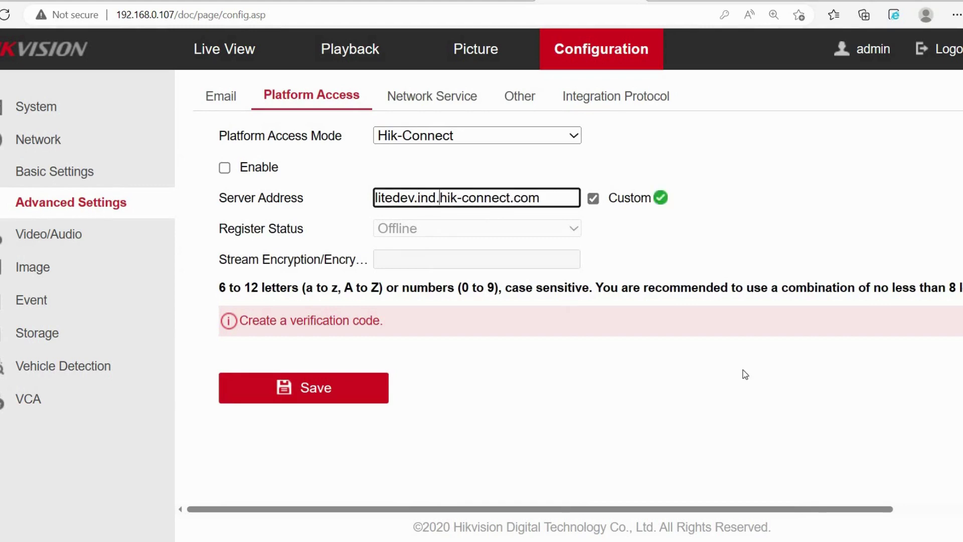
left_click(227, 169)
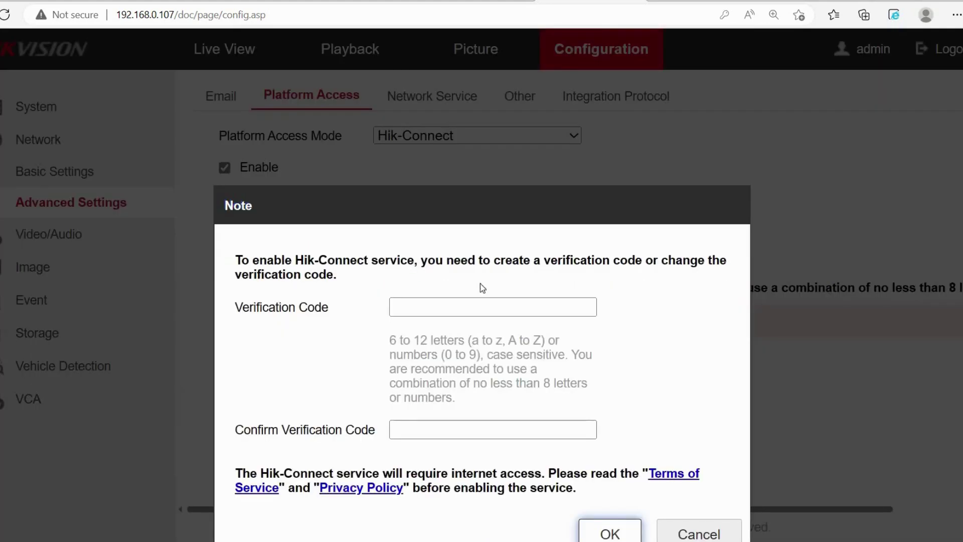
Enter and confirm the verification code, then save the platform access settings
left_click(467, 307)
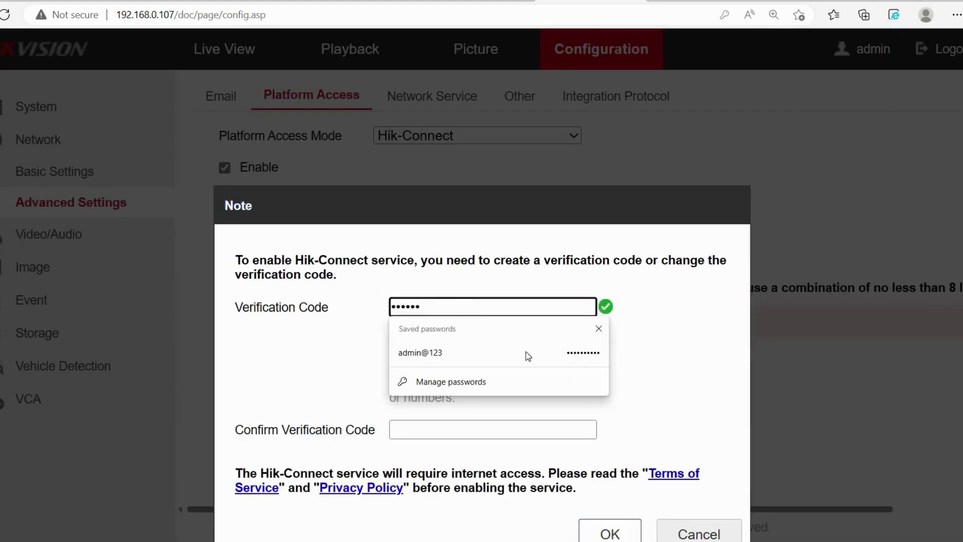
left_click(643, 383)
left_click(403, 430)
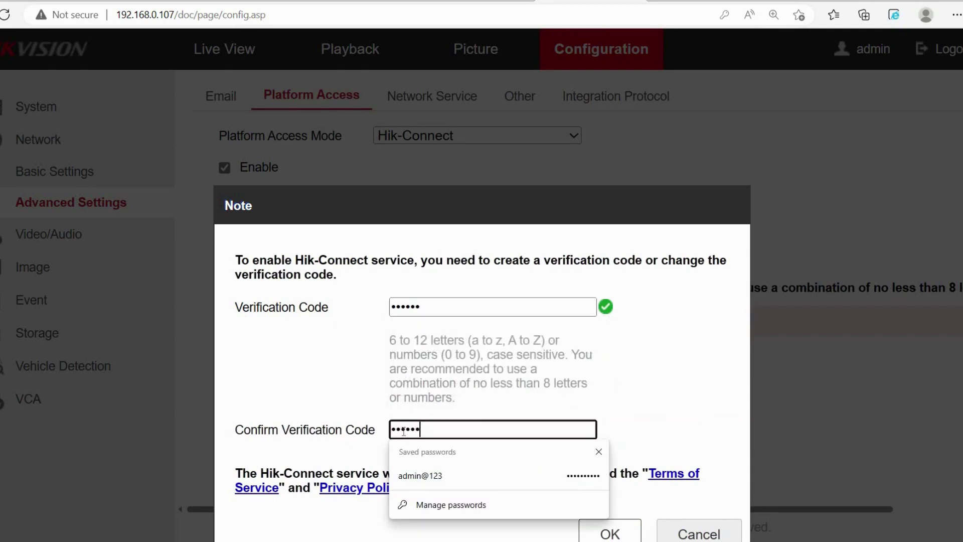
left_click(698, 387)
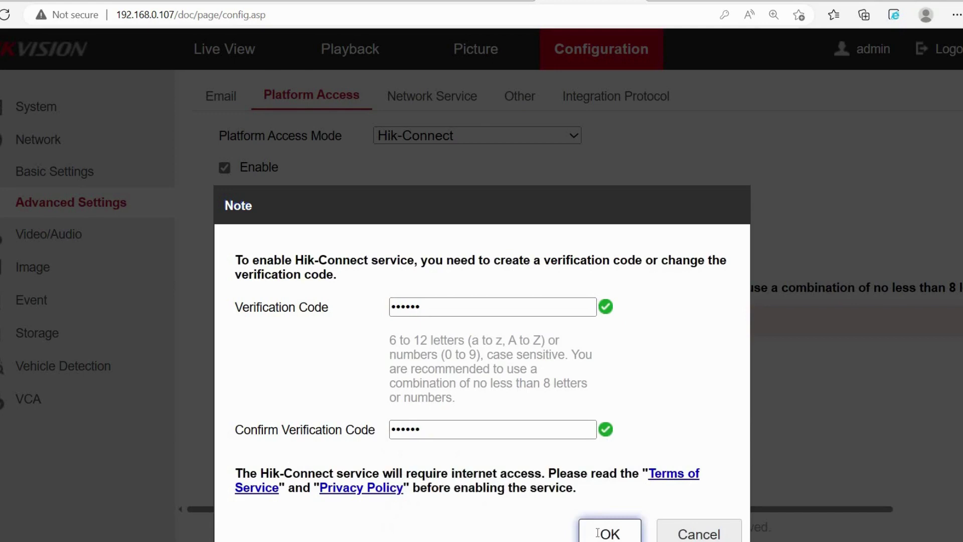
left_click(606, 533)
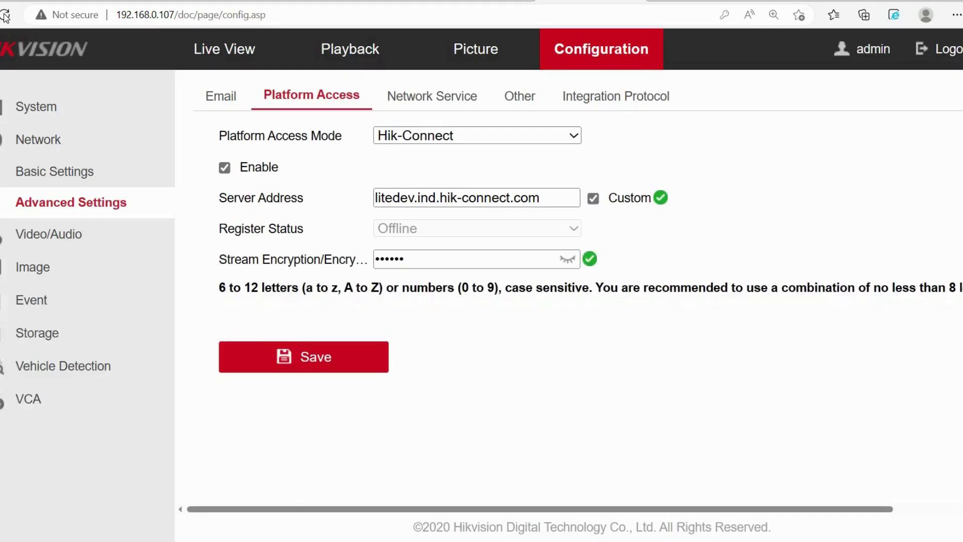
left_click(303, 367)
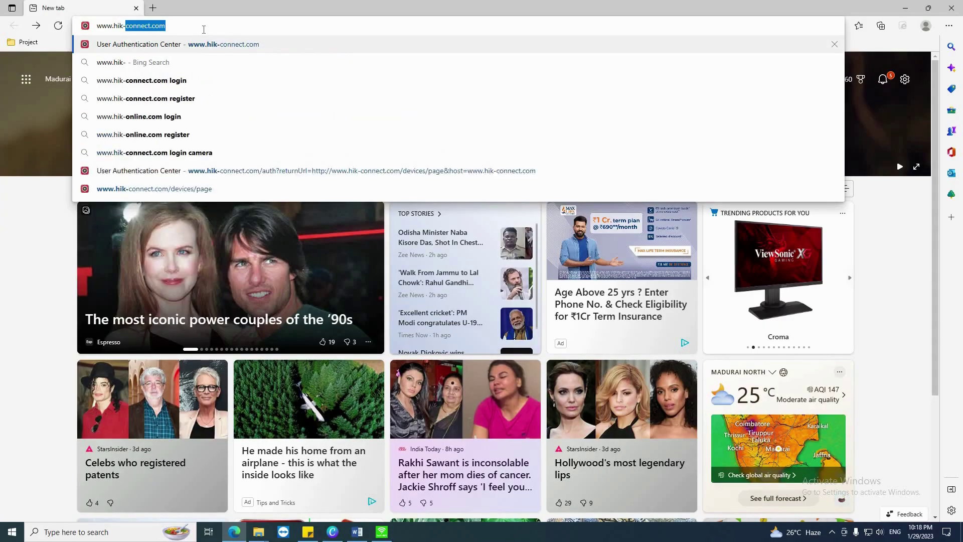
Go to hik-connect.com and start registering a new account
key("End")
key("Return")
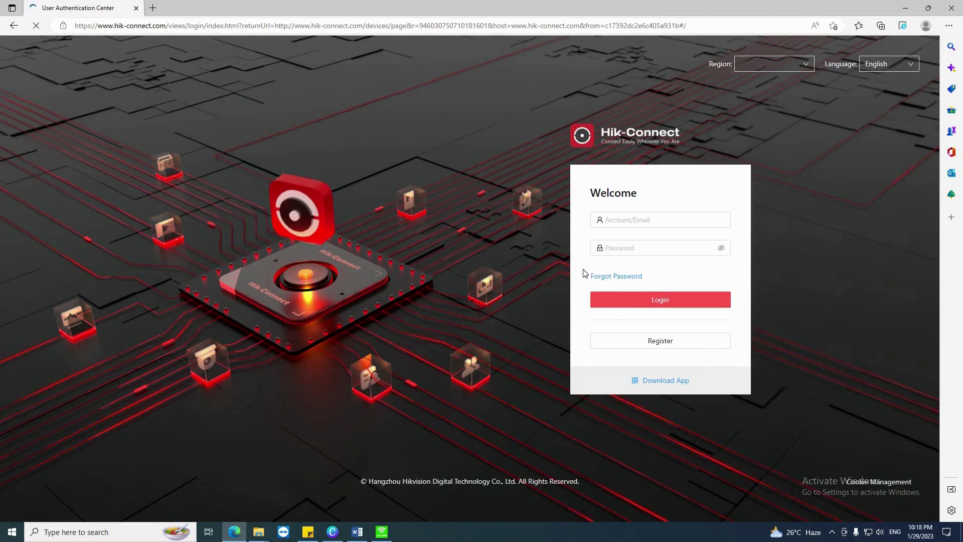
left_click(661, 341)
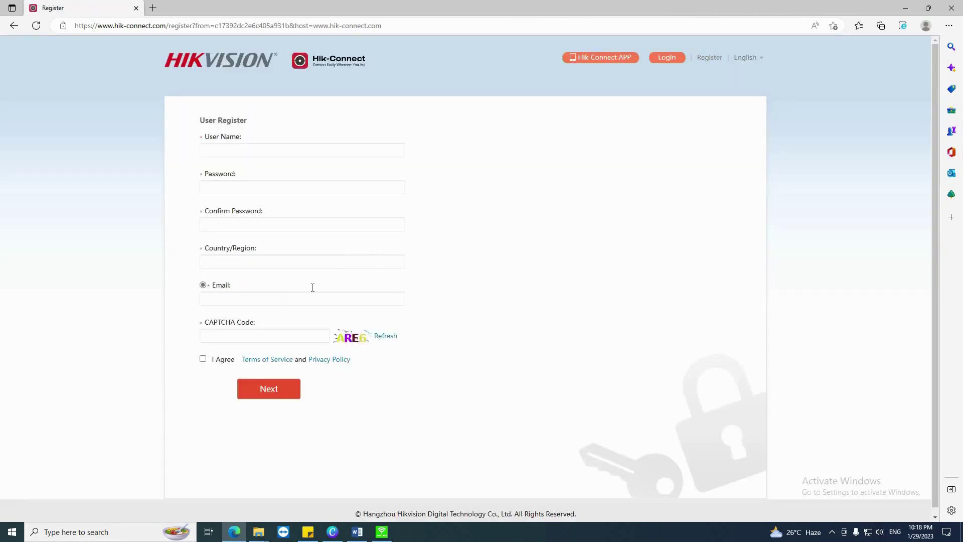
Fill in the user name and password, and choose India as the country
left_click(221, 152)
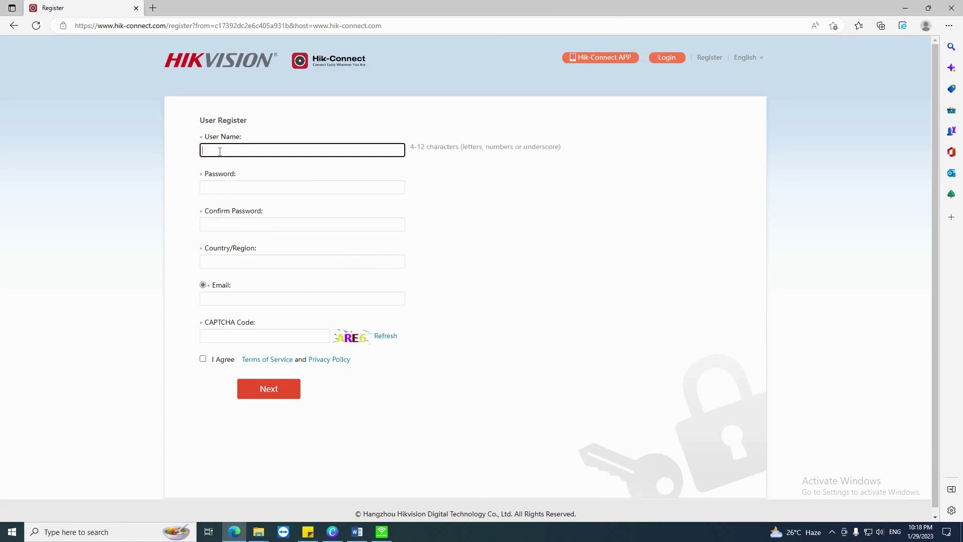
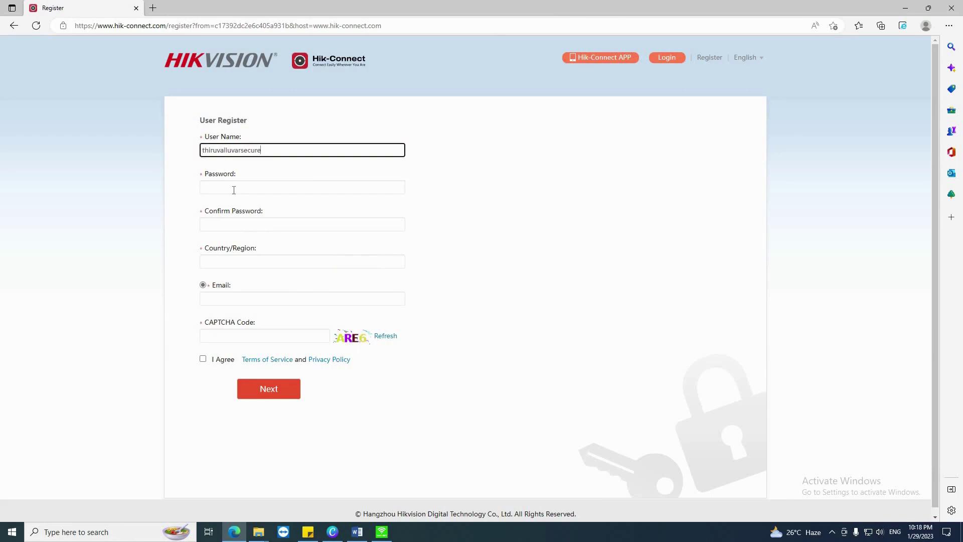
left_click(233, 190)
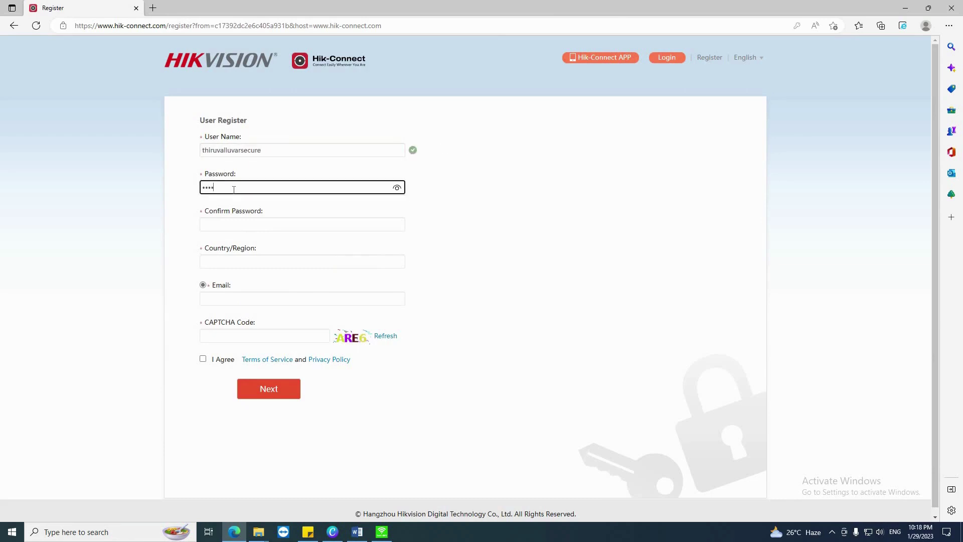
key("Tab")
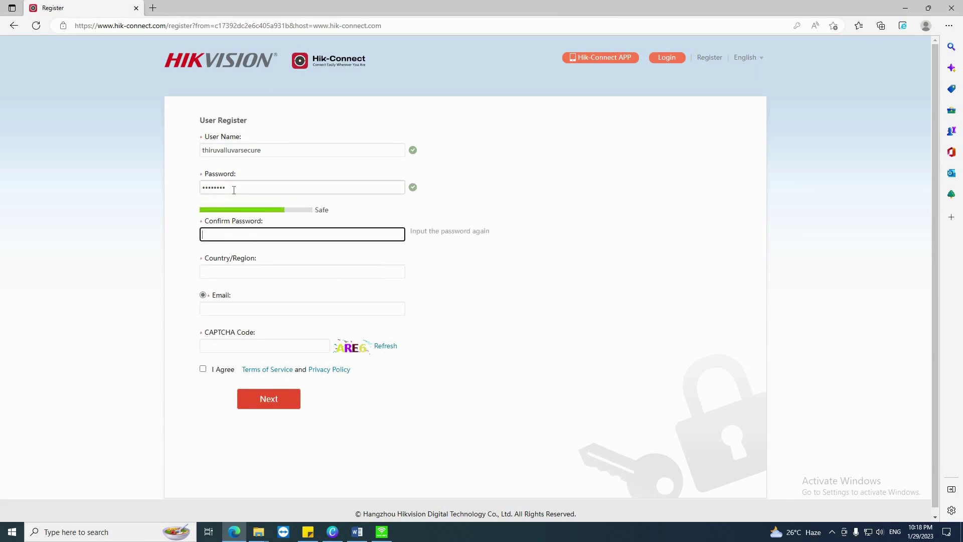
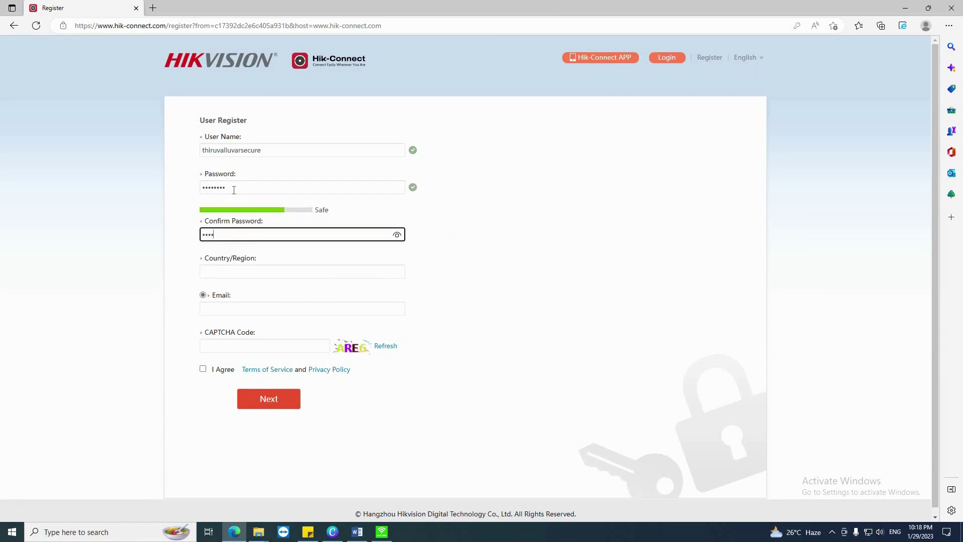
key("Tab")
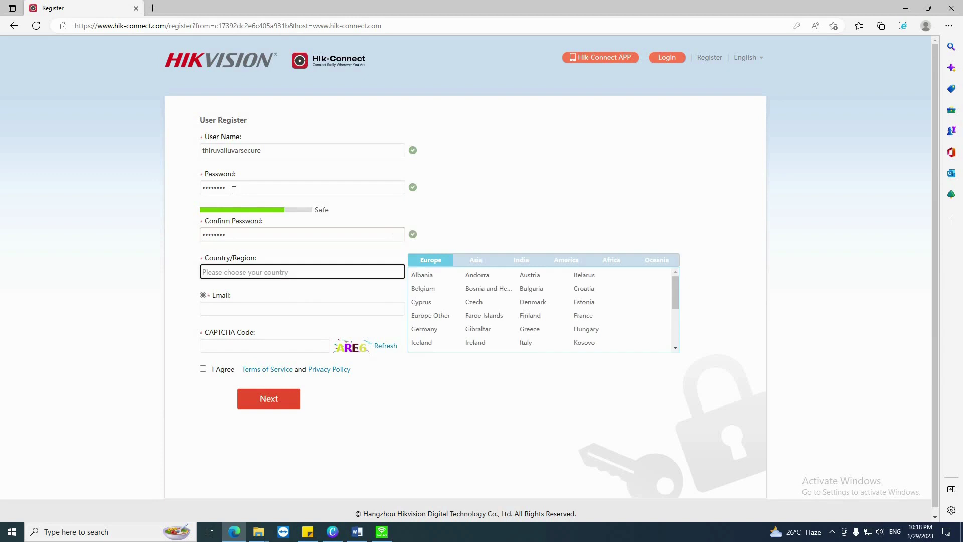
left_click(523, 263)
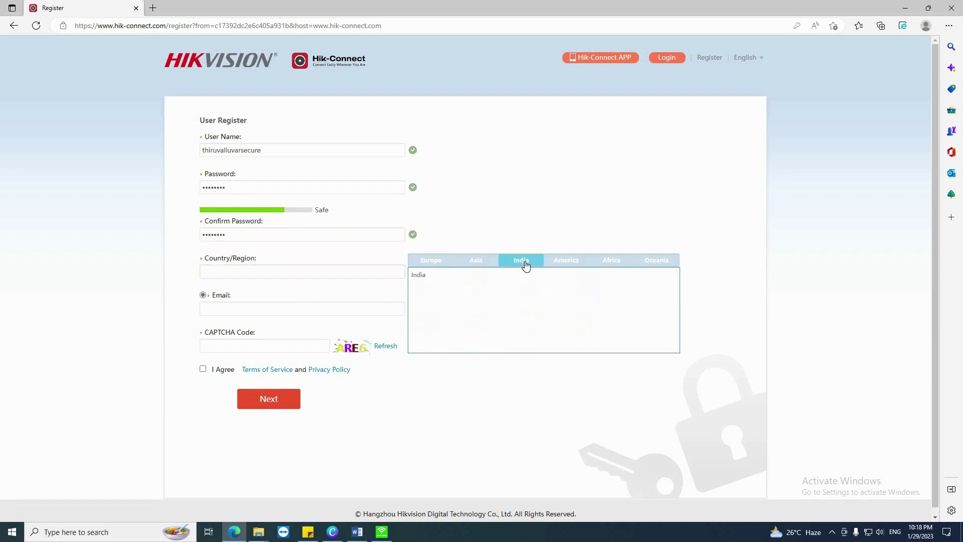
left_click(419, 275)
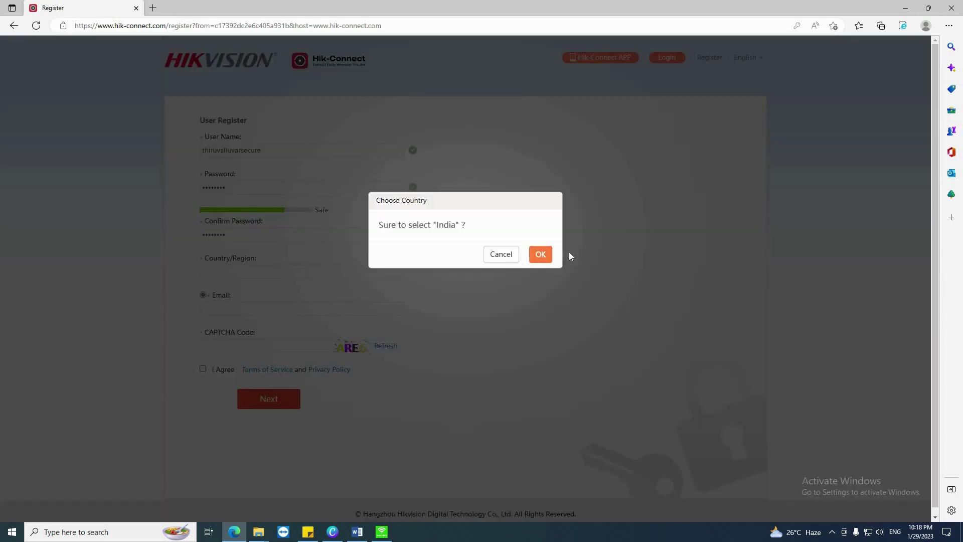
left_click(545, 261)
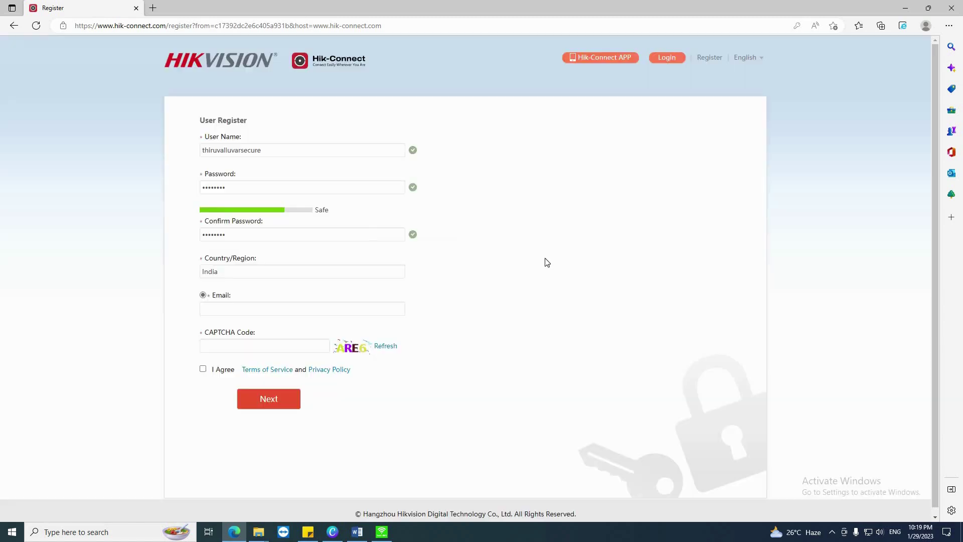
Fill in the email and CAPTCHA, agree to the terms, and submit
left_click(312, 305)
left_click(305, 347)
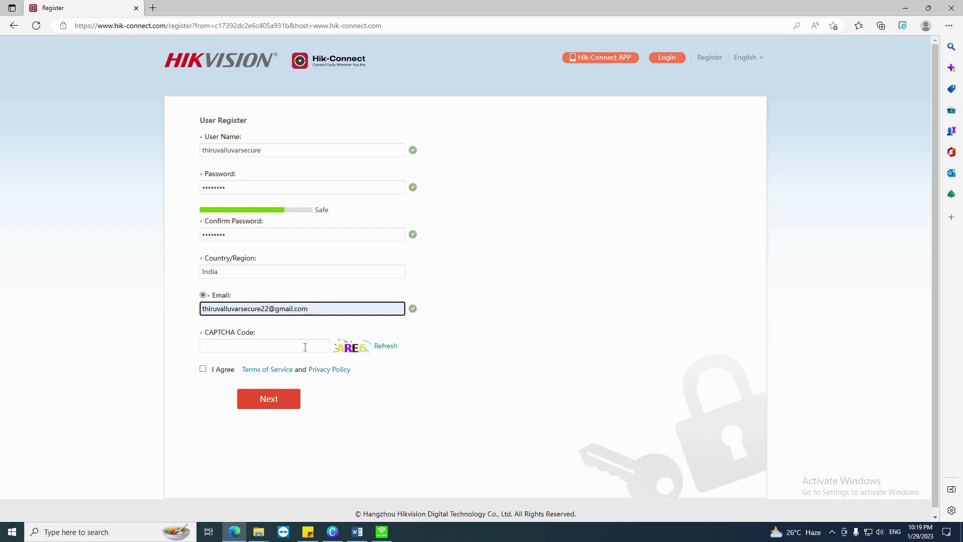
left_click(263, 349)
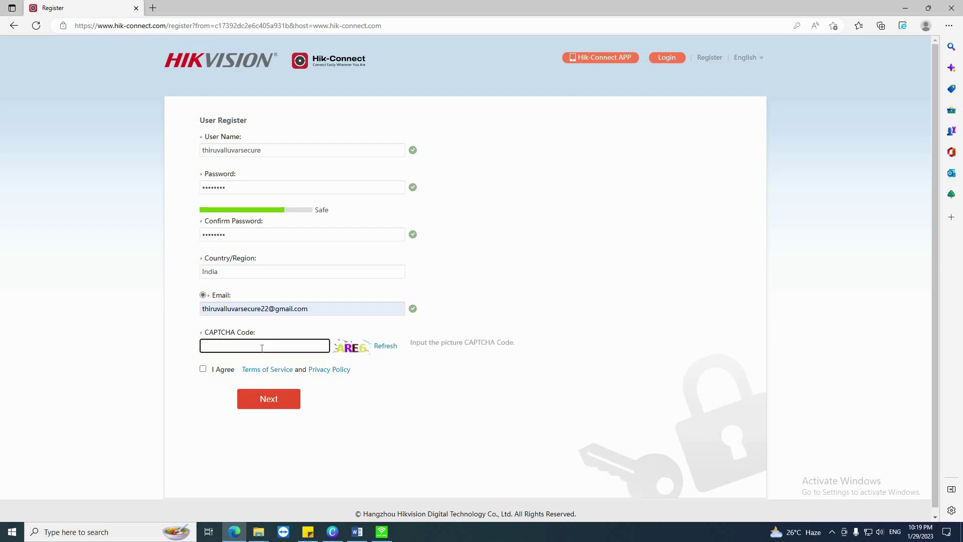
type("ARE6")
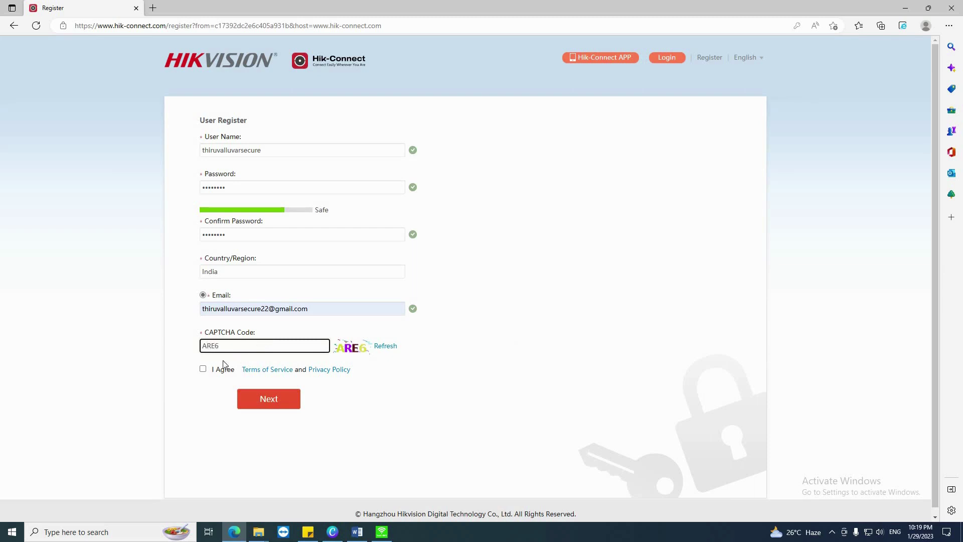
left_click(203, 369)
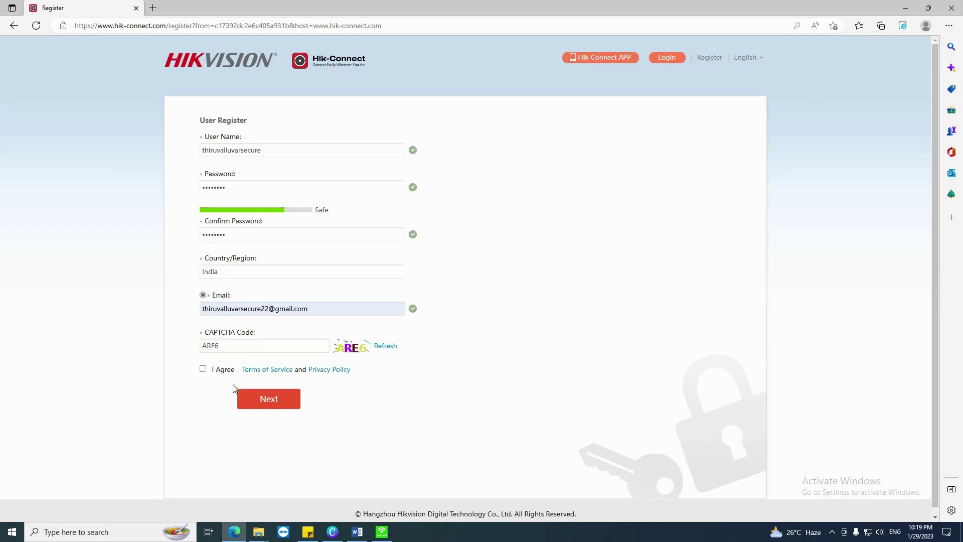
left_click(269, 400)
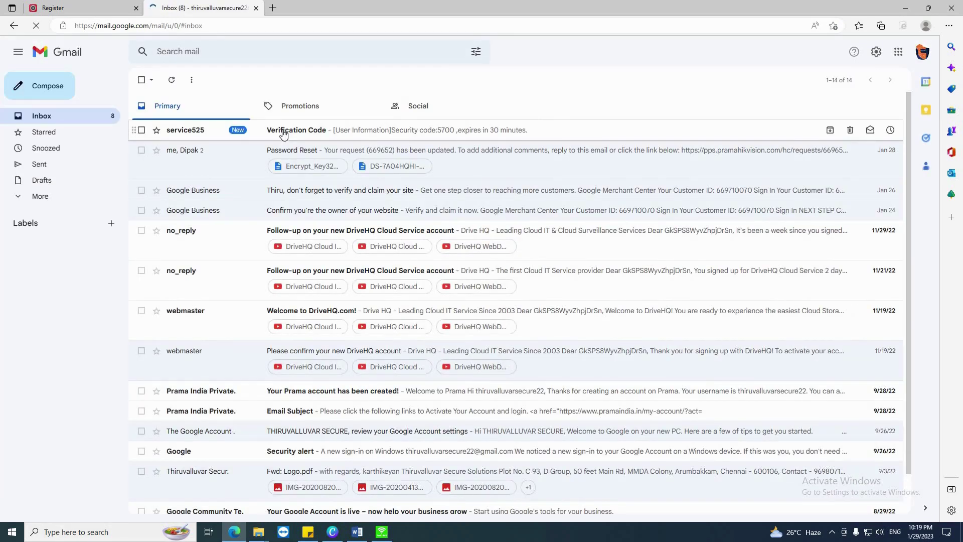
left_click(283, 133)
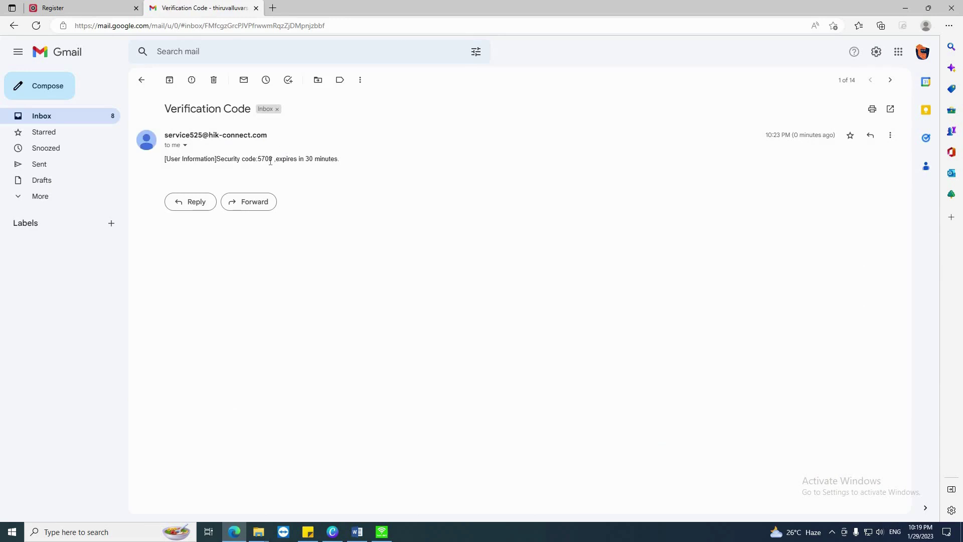
left_click_drag(273, 159, 263, 159)
left_click(102, 50)
key("ctrl+Tab")
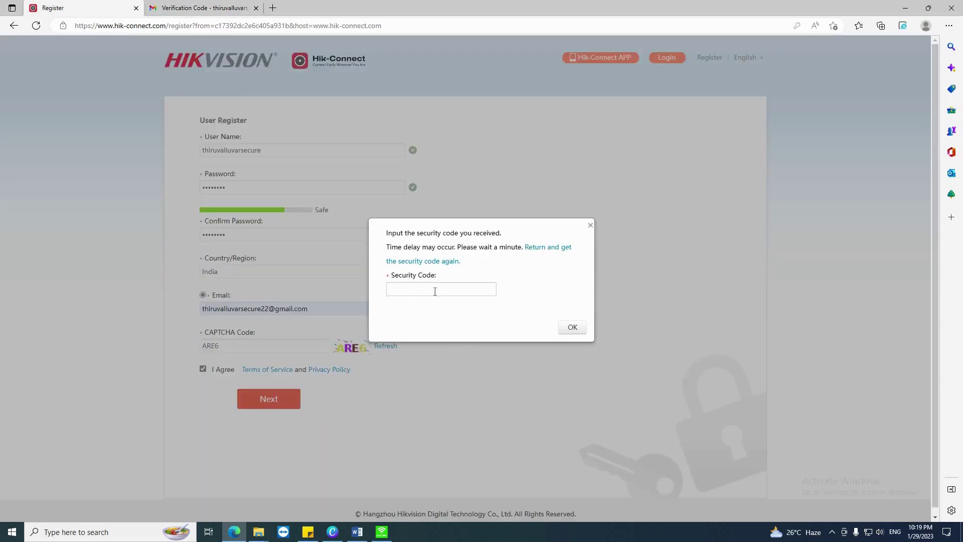
left_click(435, 291)
left_click(571, 328)
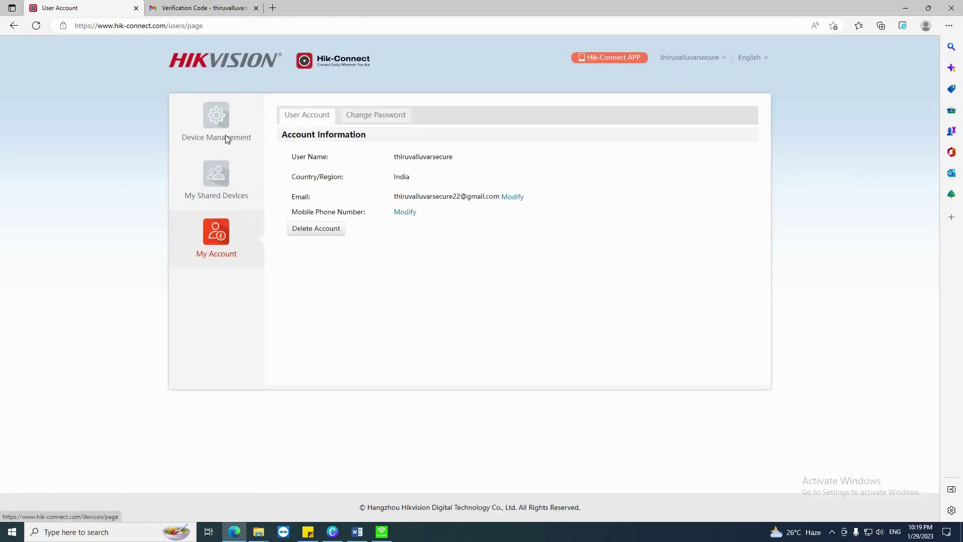
Start adding a device in Device Management, then open the NVR's configuration
left_click(223, 139)
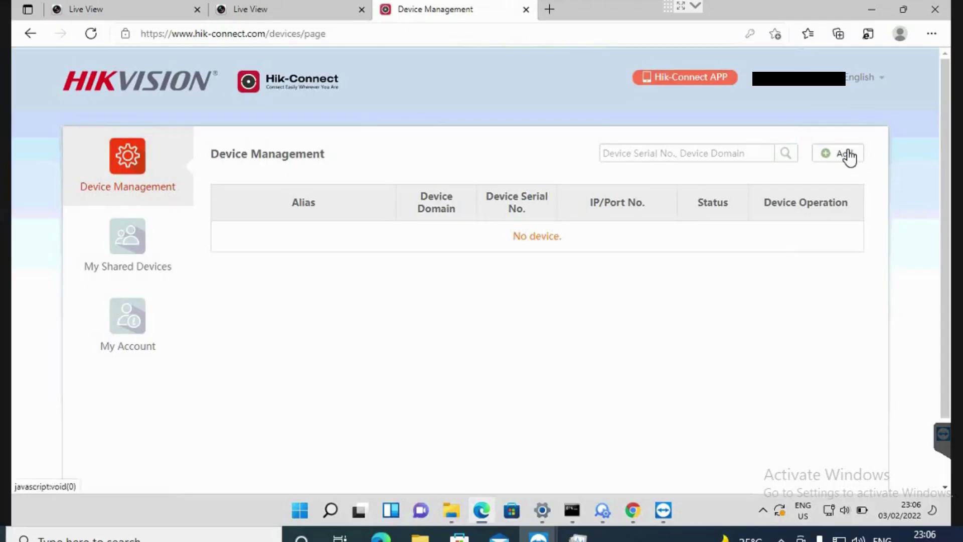
left_click(848, 153)
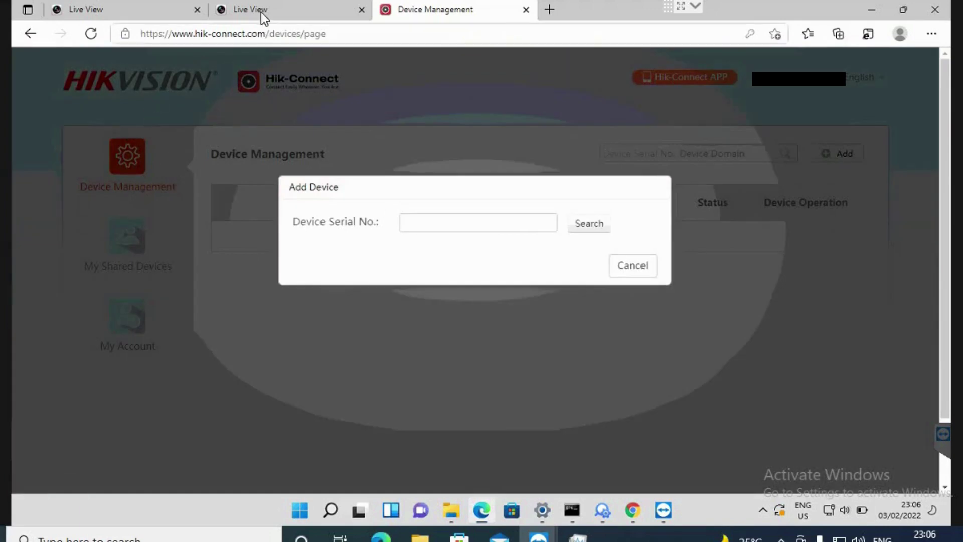
left_click(134, 16)
left_click(442, 95)
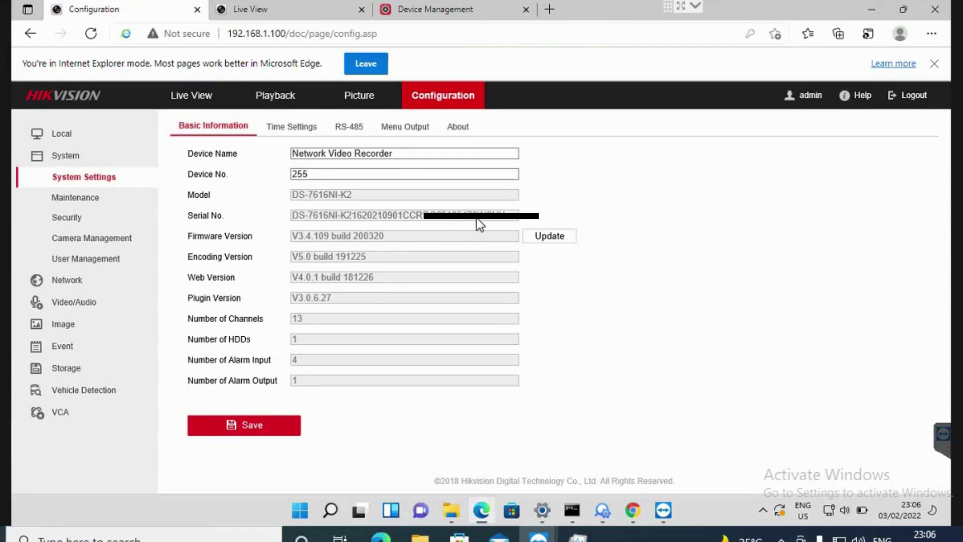
Select and copy the NVR's Serial No. text from Basic Information
left_click_drag(468, 219, 431, 219)
right_click(450, 220)
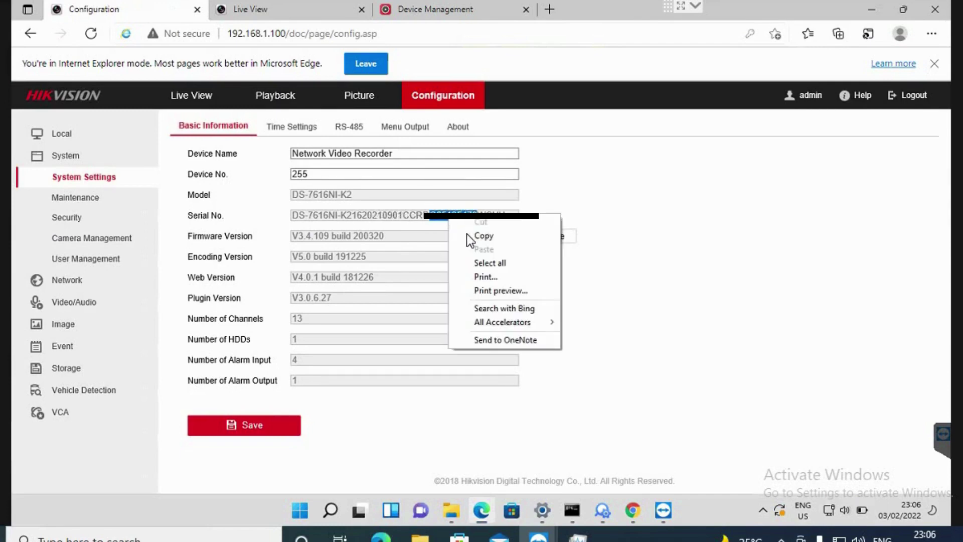
left_click(475, 234)
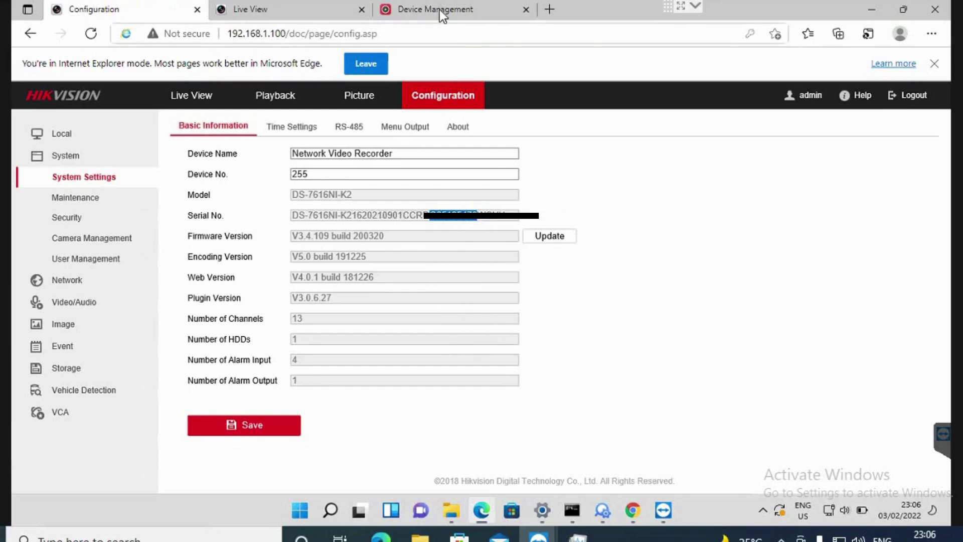
Paste and search the serial, then add the NVR with its verification code
left_click(439, 11)
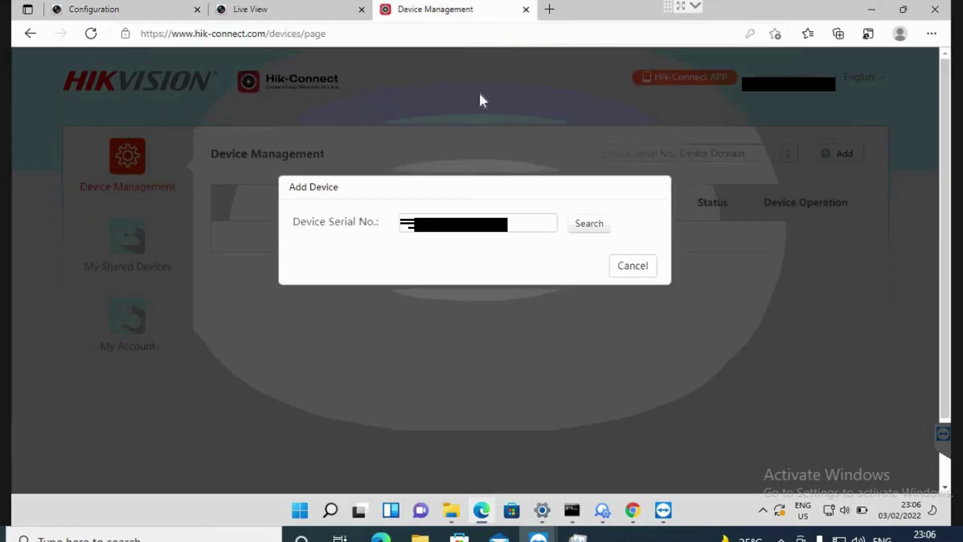
right_click(436, 230)
left_click(471, 268)
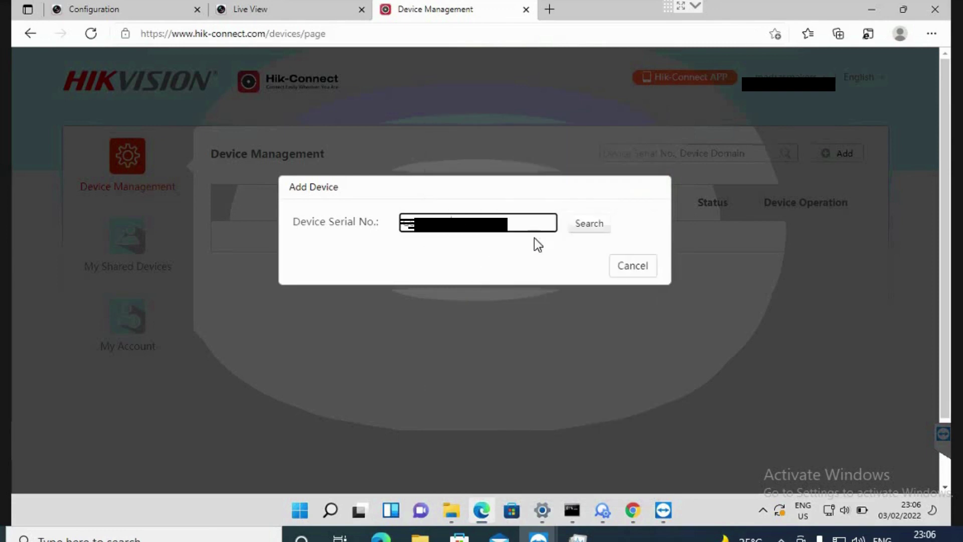
left_click(587, 224)
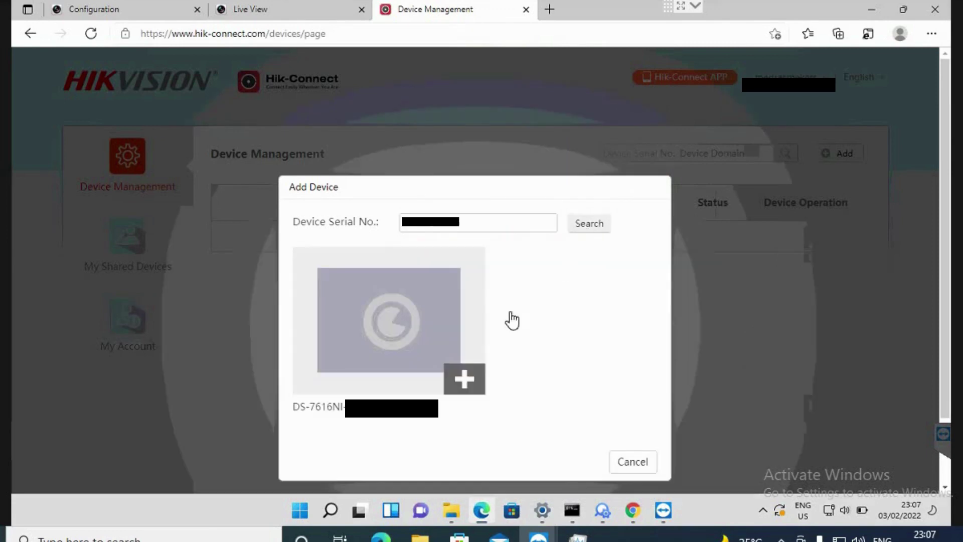
left_click(463, 381)
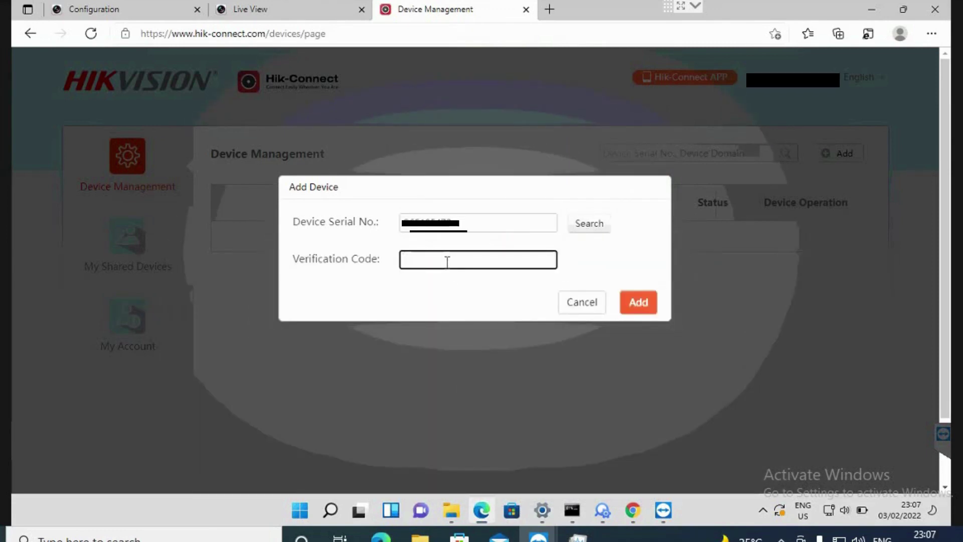
left_click(649, 303)
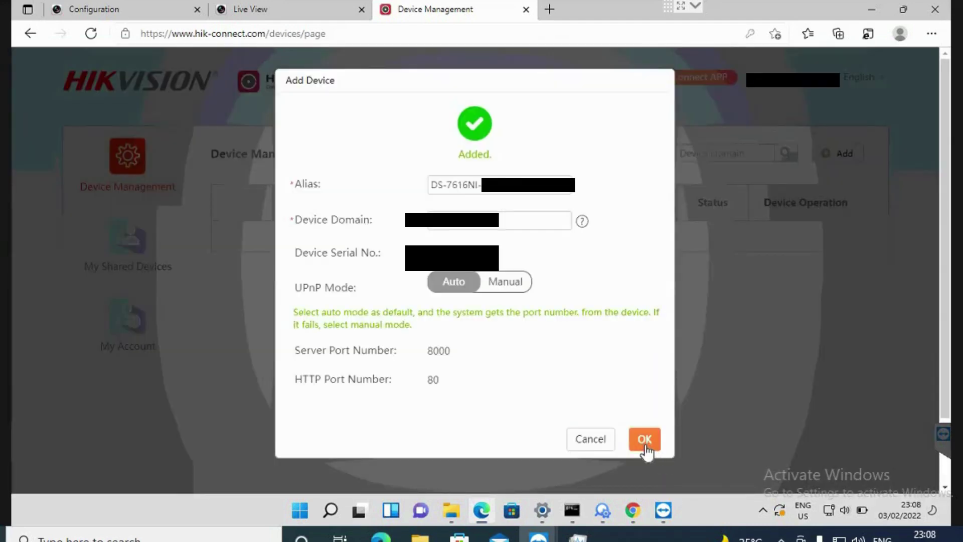
left_click(645, 440)
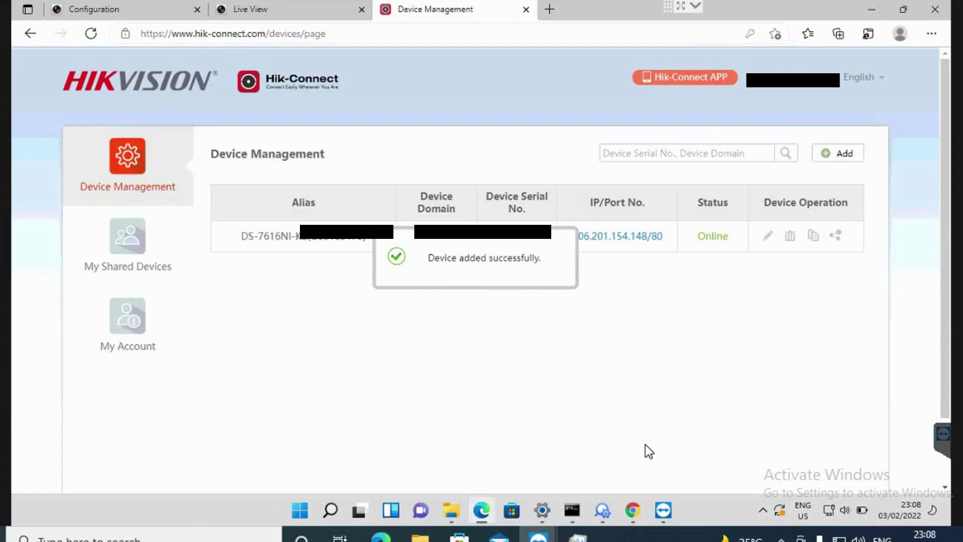